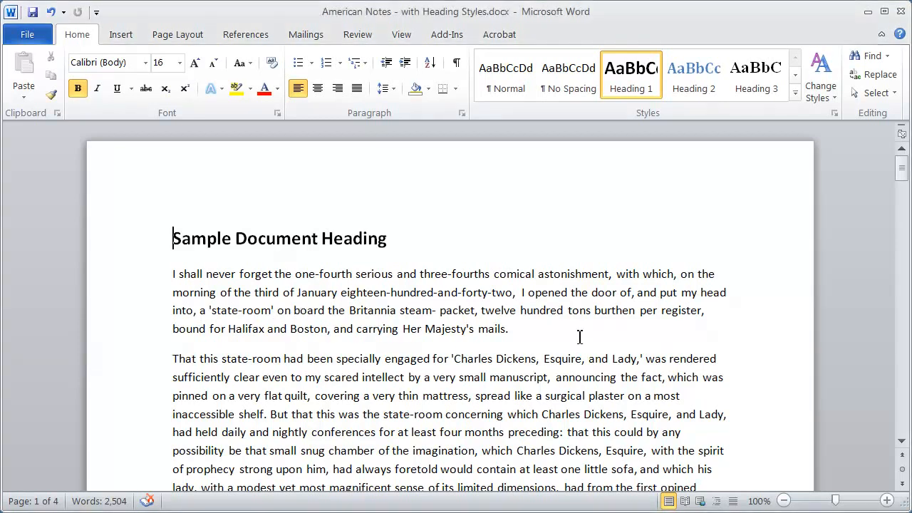
Insert a footnote at the end of the first paragraph with the text "This is a sample footnote".
left_click(521, 330)
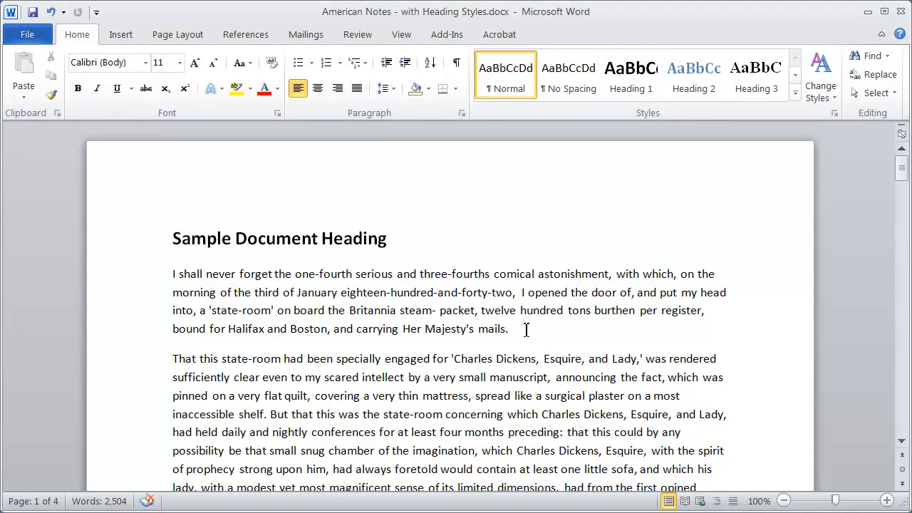
left_click(242, 36)
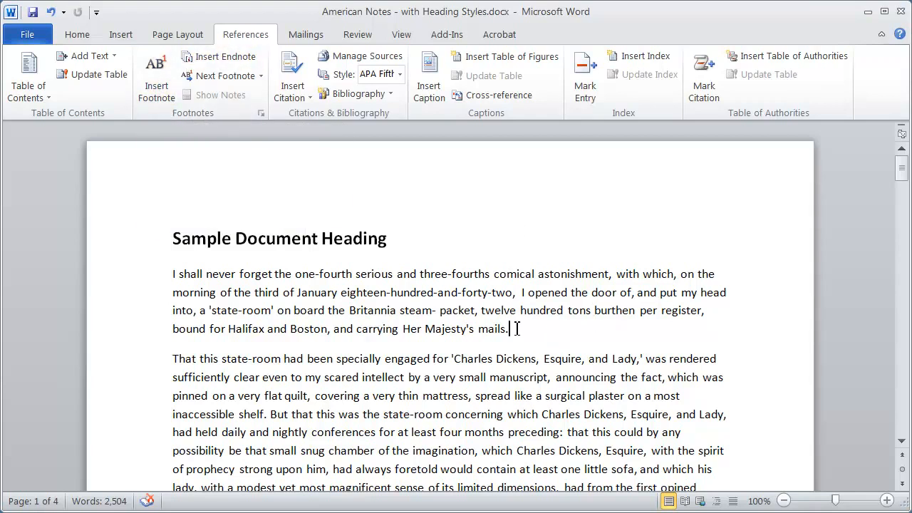
left_click(166, 84)
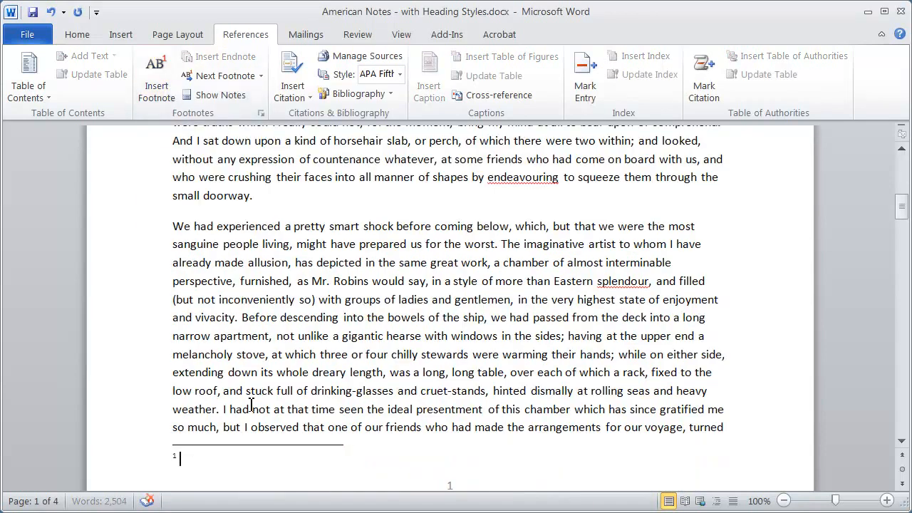
scroll(399, 375, "up", 10)
scroll(399, 375, "up", 2)
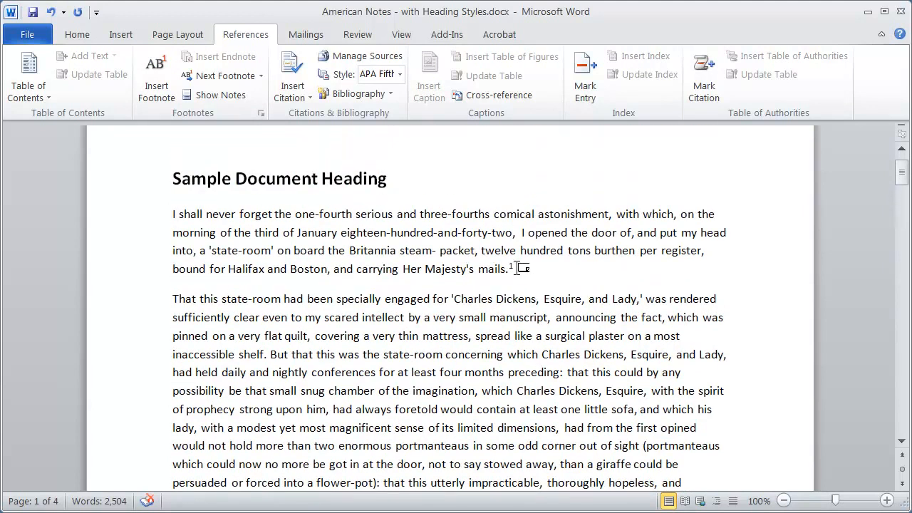
scroll(458, 404, "down", 8)
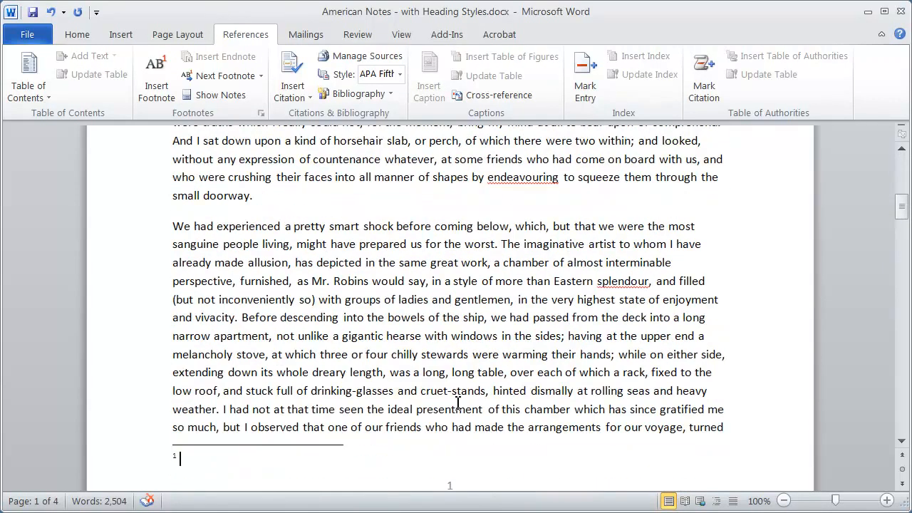
scroll(458, 403, "down", 3)
left_click(207, 330)
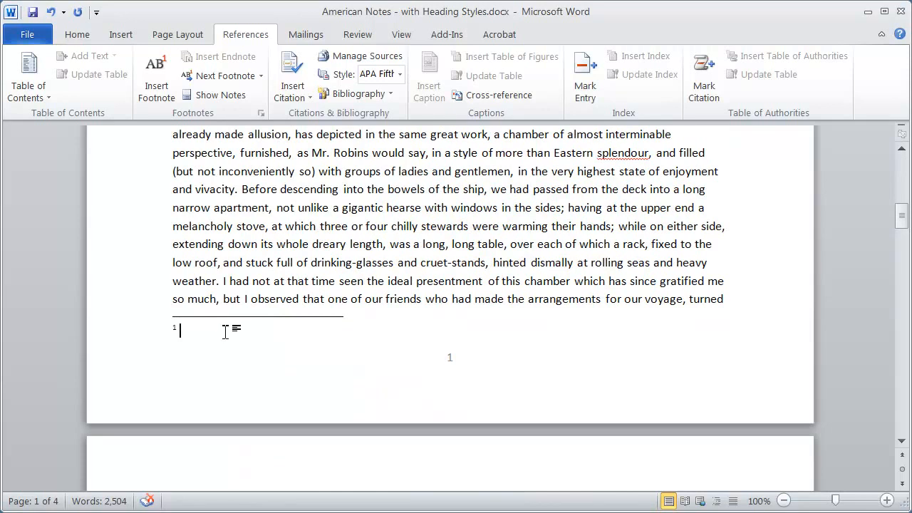
type("This is a sample footnote")
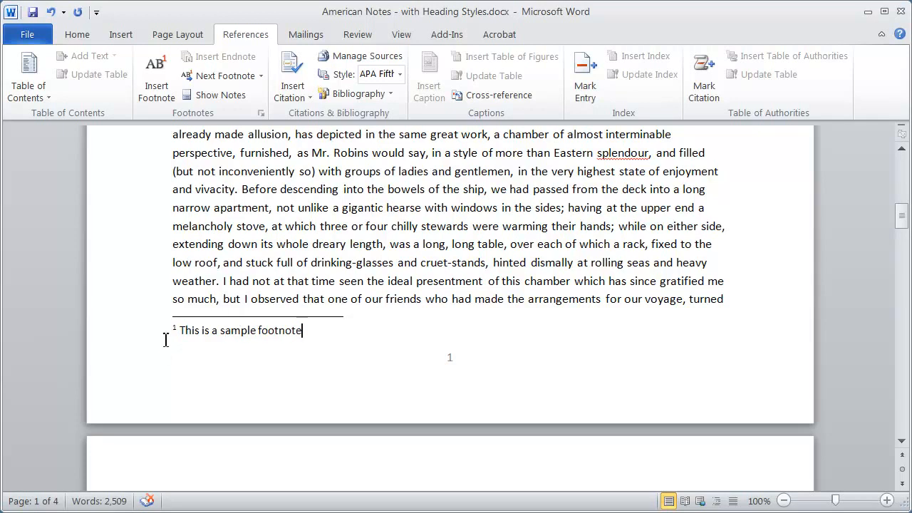
Italicize the word "sample" in the footnote text on page 1.
double_click(246, 331)
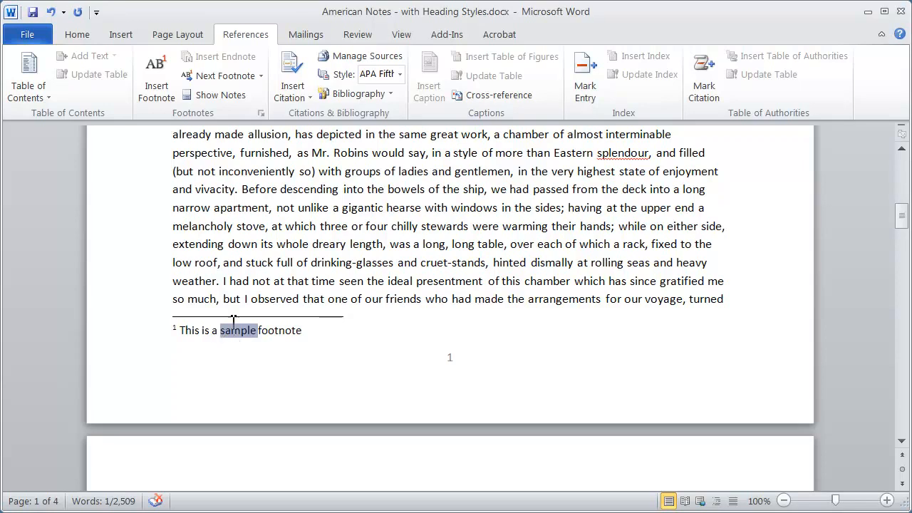
left_click(70, 35)
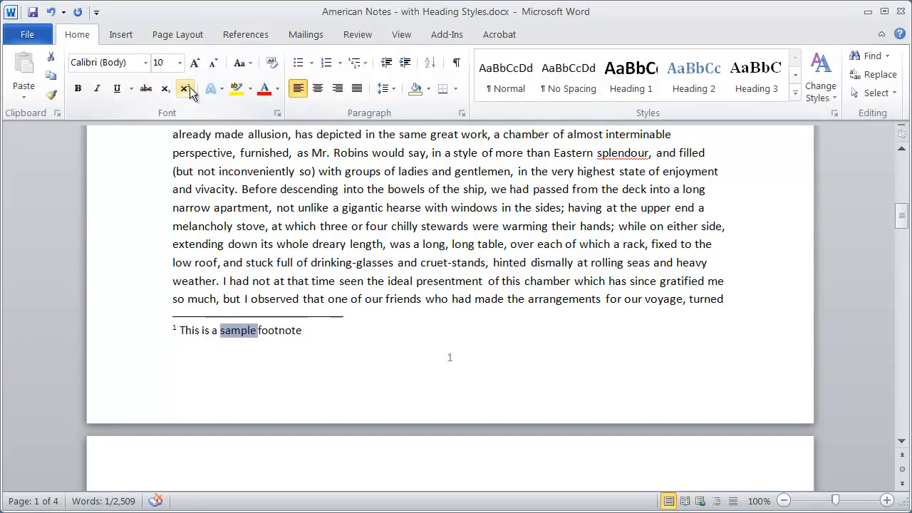
left_click(99, 90)
left_click(78, 89)
left_click(78, 88)
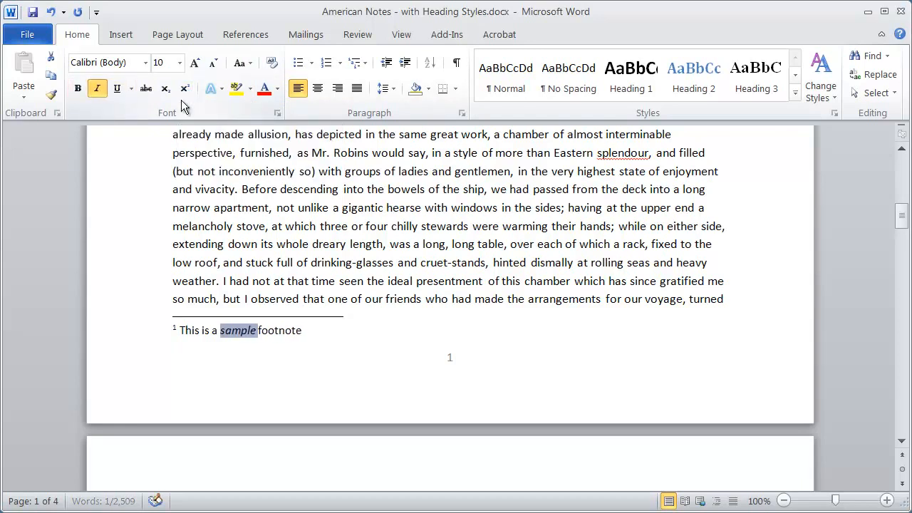
left_click(336, 331)
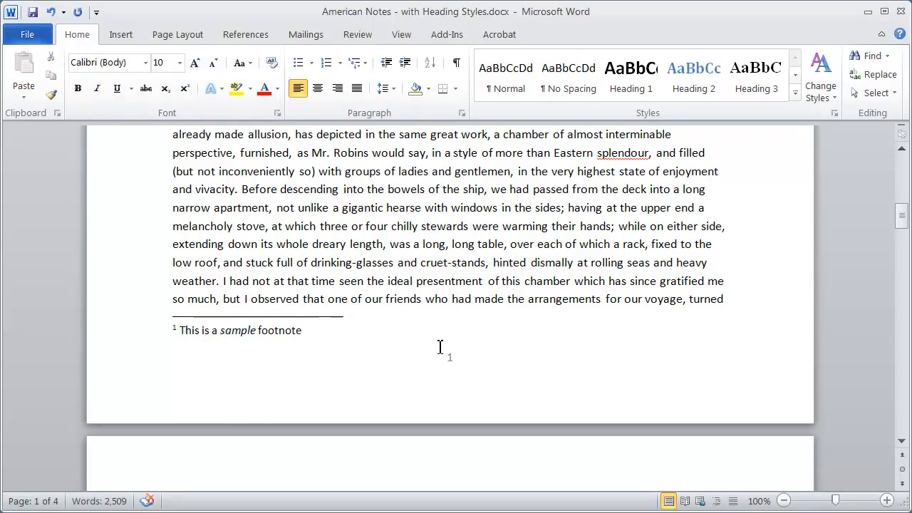
Insert an endnote after the paragraph ending "small doorway." with the text "This is a sample endnote".
scroll(440, 347, "up", 3)
scroll(439, 347, "up", 4)
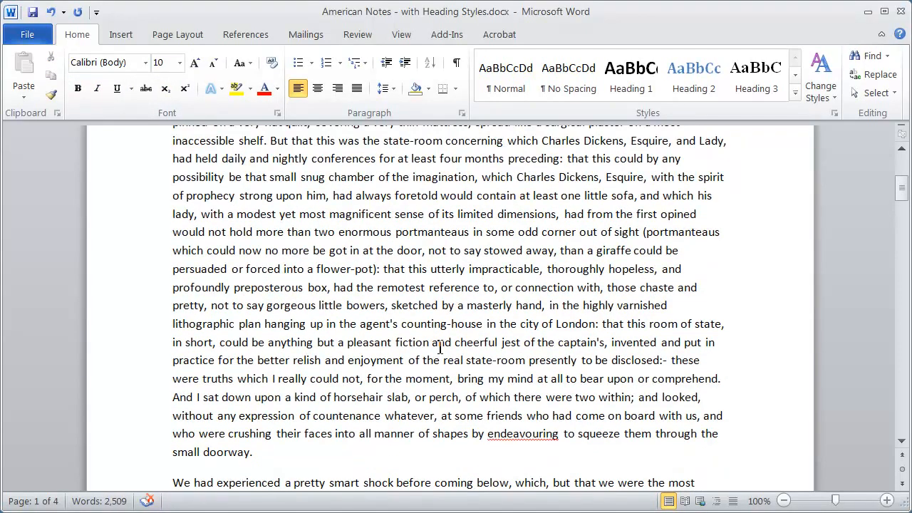
scroll(439, 347, "down", 3)
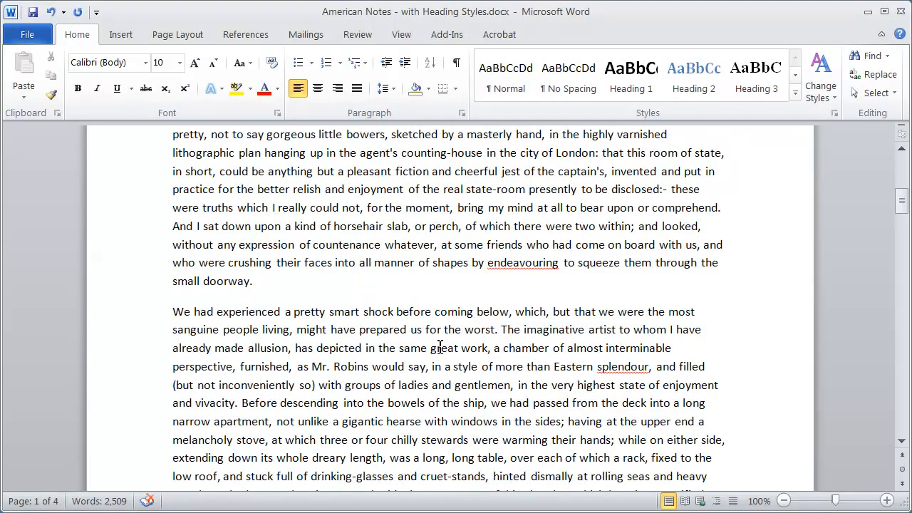
left_click(275, 285)
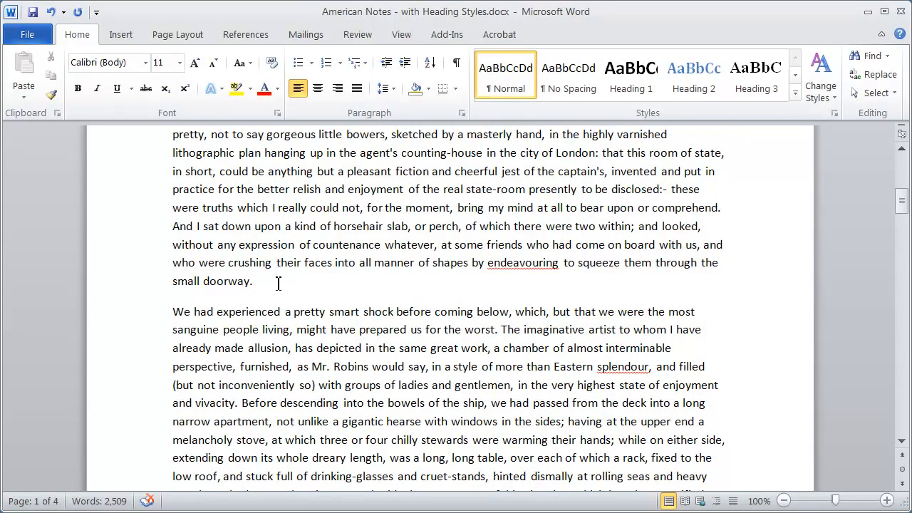
left_click(249, 34)
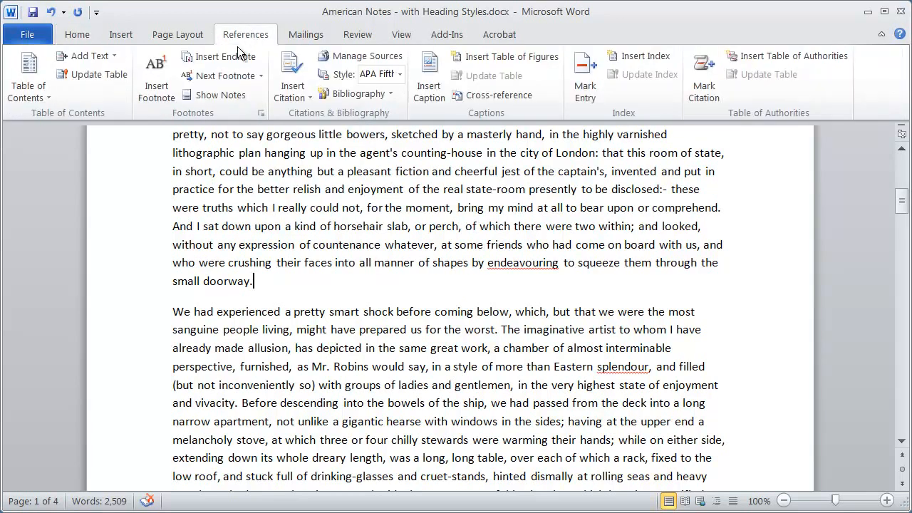
left_click(233, 56)
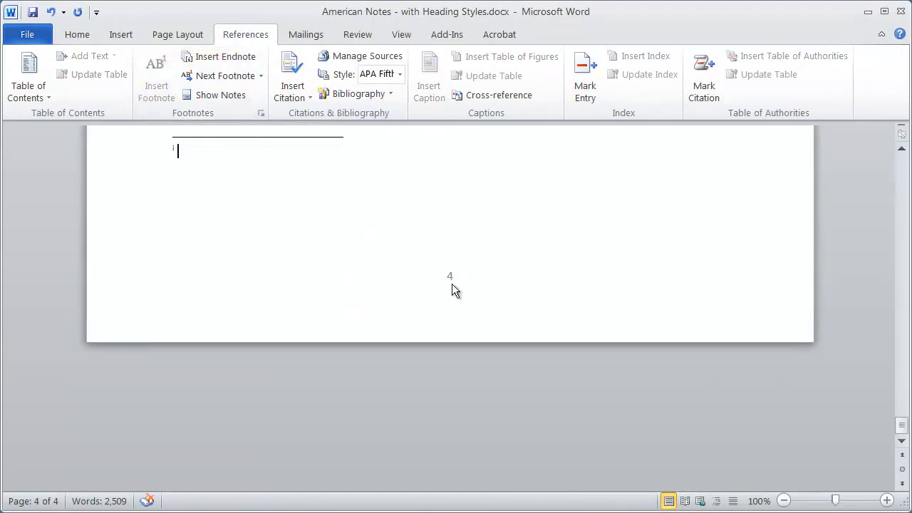
type("This")
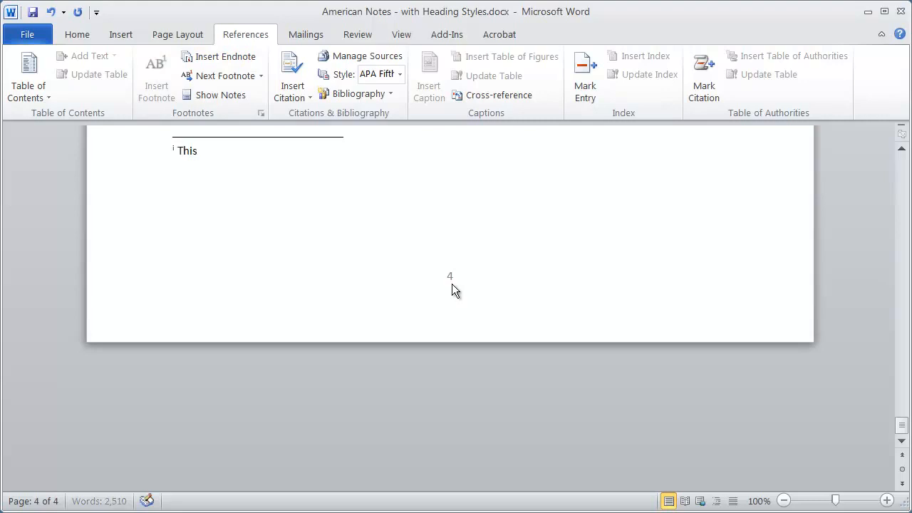
type(" is a sa")
key("BackSpace")
type("sample endnote")
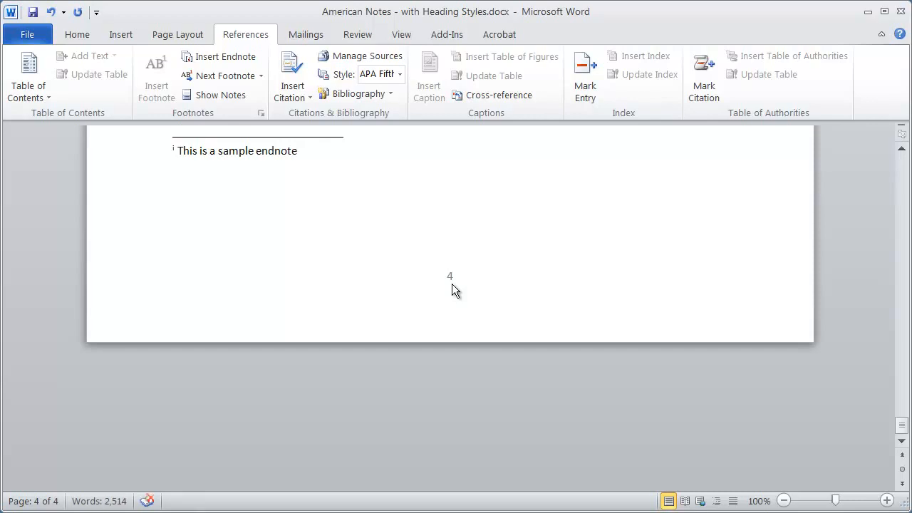
Examine the endnote at the end of the document and the footnote and endnote reference marks on page 1.
scroll(452, 283, "up", 5)
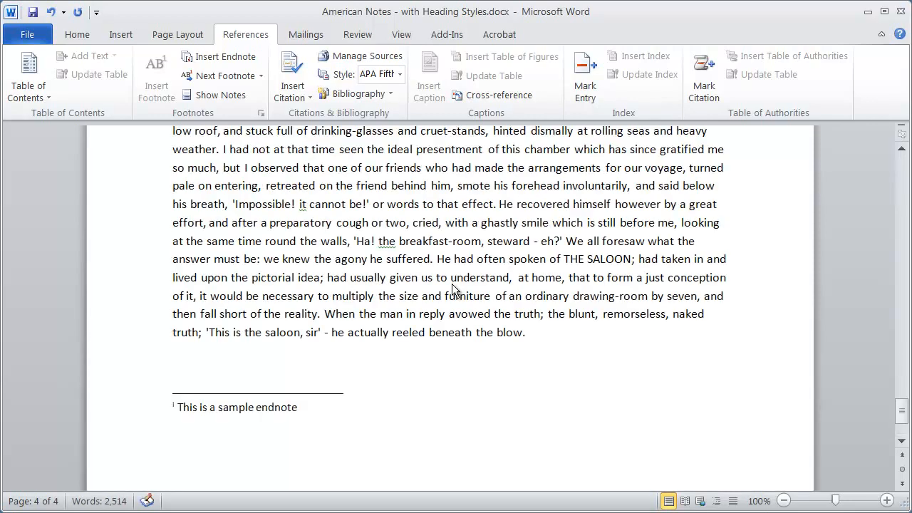
key("ctrl+Home")
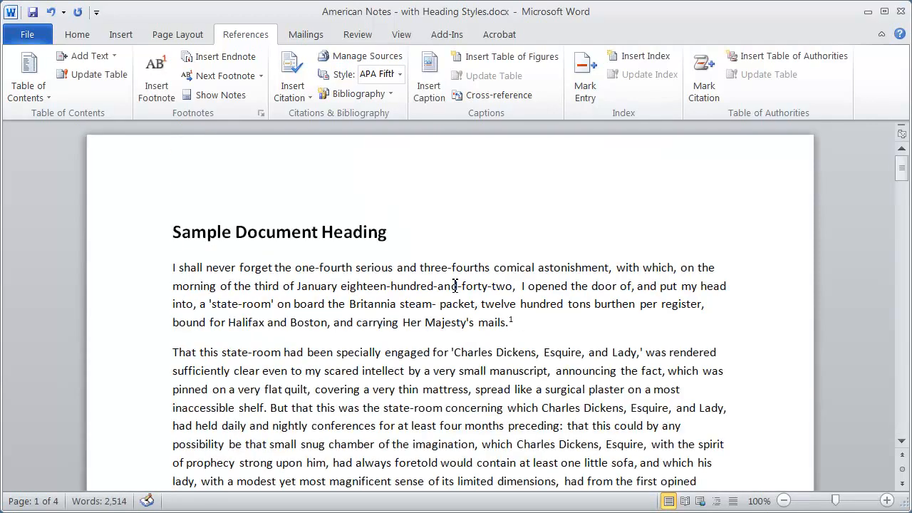
scroll(456, 288, "down", 5)
scroll(462, 293, "down", 3)
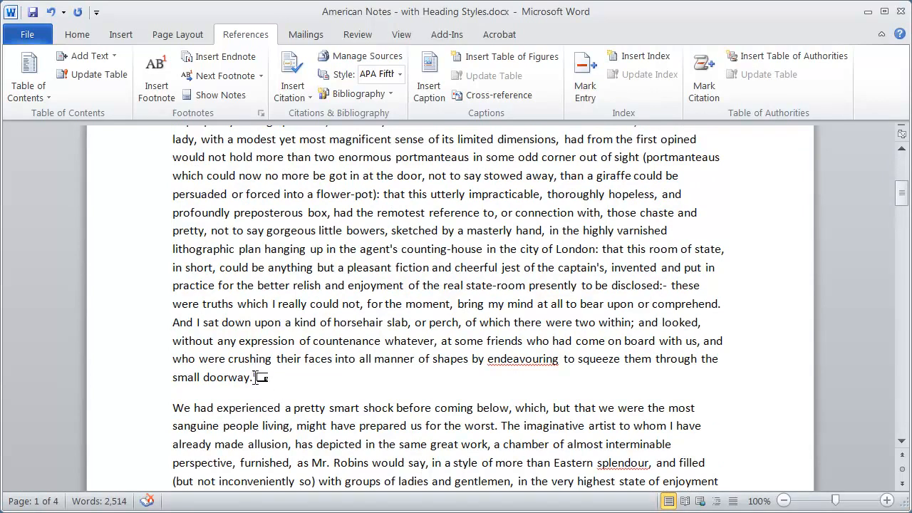
mouse_move(257, 377)
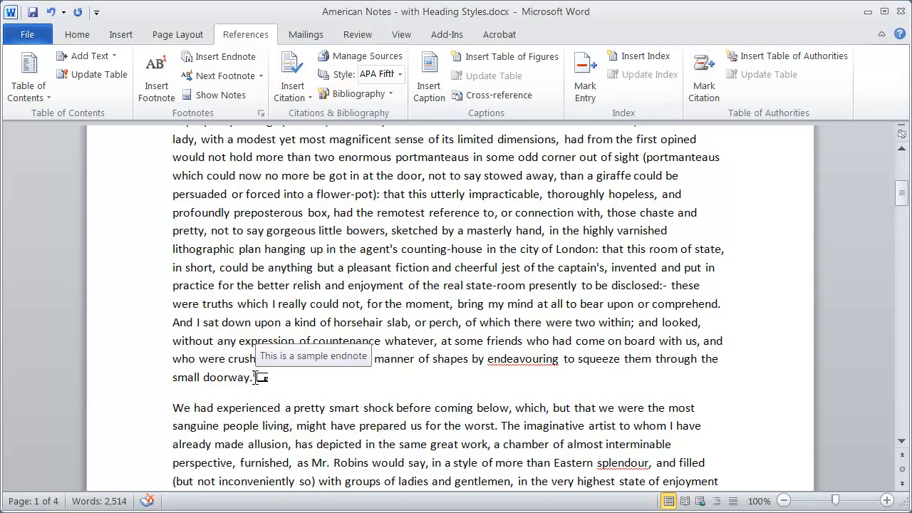
scroll(258, 378, "up", 5)
left_click(404, 340)
mouse_move(513, 237)
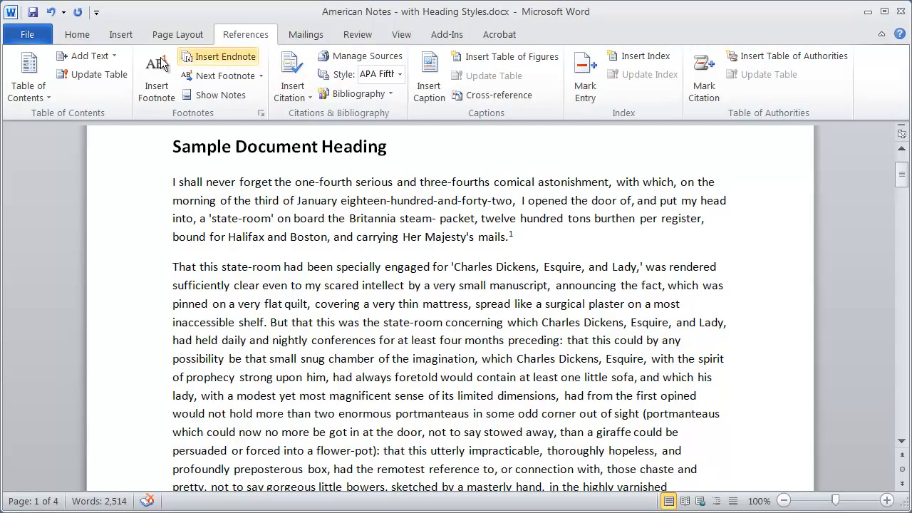
left_click(573, 241)
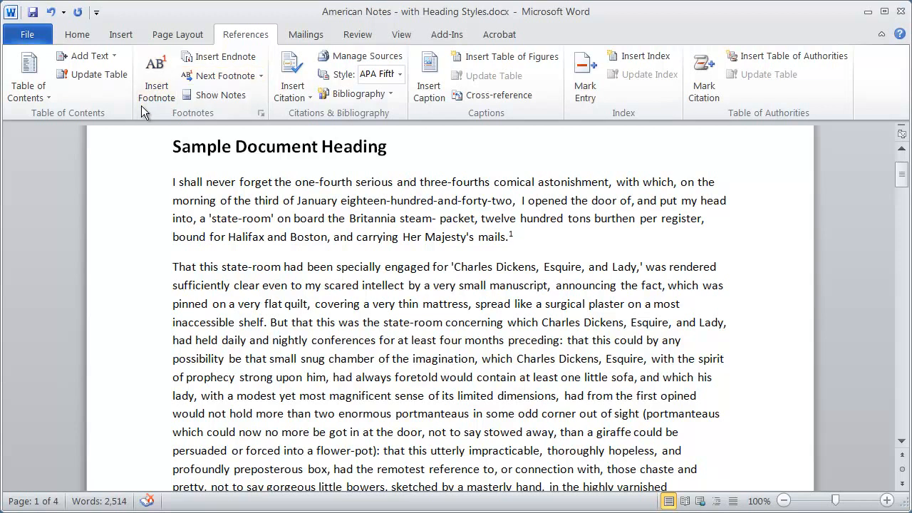
Show the document's endnote area and review the options for moving between footnotes and endnotes.
left_click(215, 94)
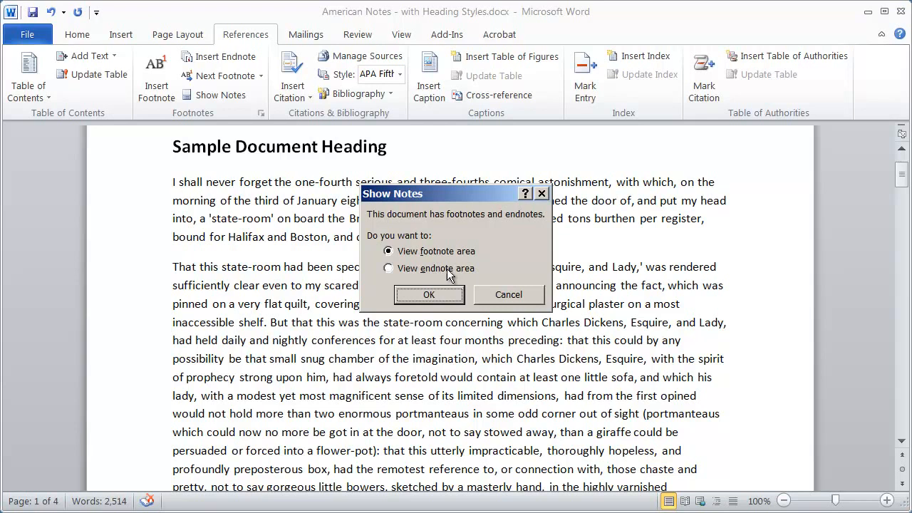
left_click(421, 271)
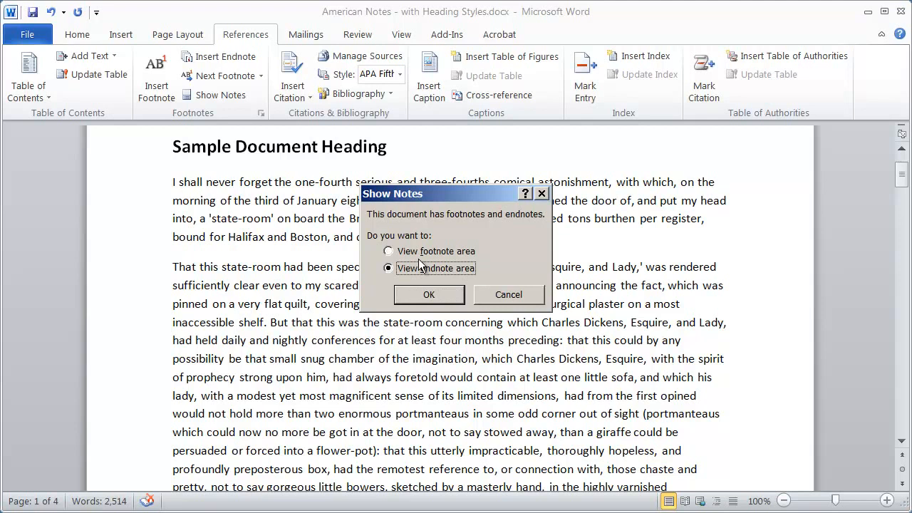
left_click(432, 293)
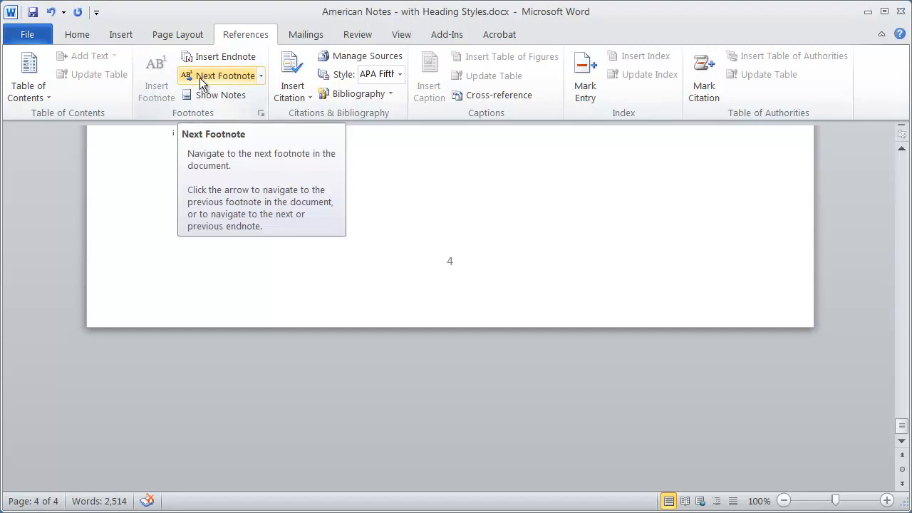
left_click(260, 75)
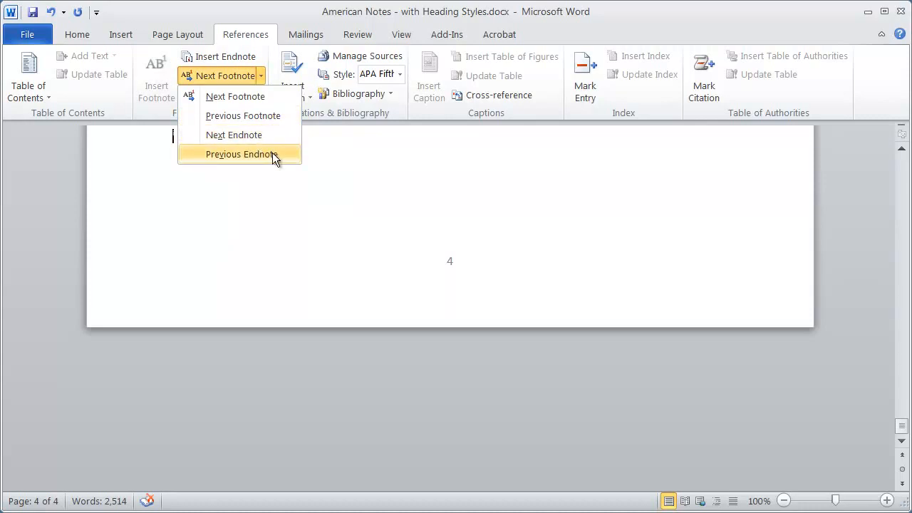
left_click(370, 184)
scroll(371, 185, "up", 10)
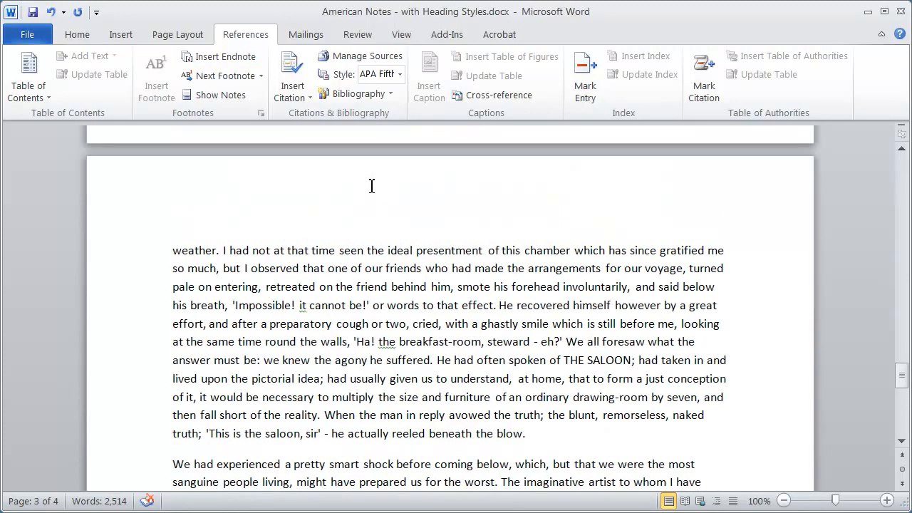
key("ctrl+Home")
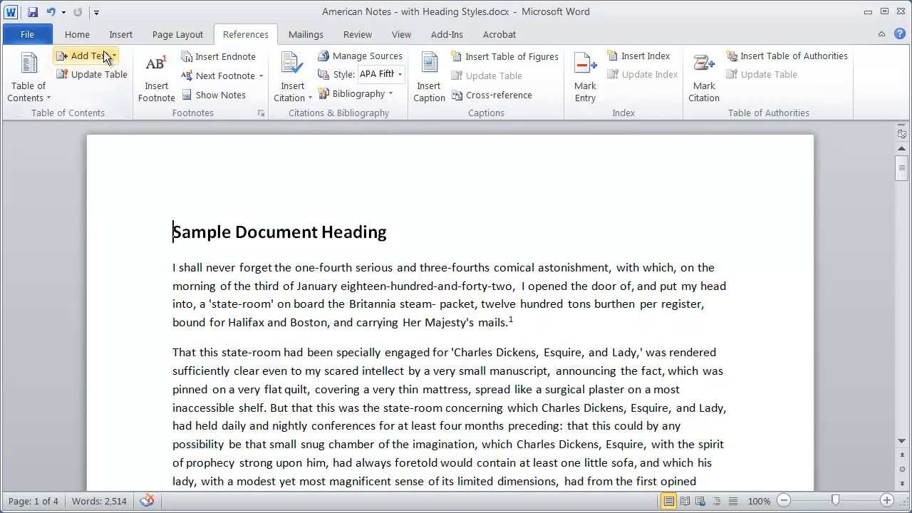
left_click(77, 34)
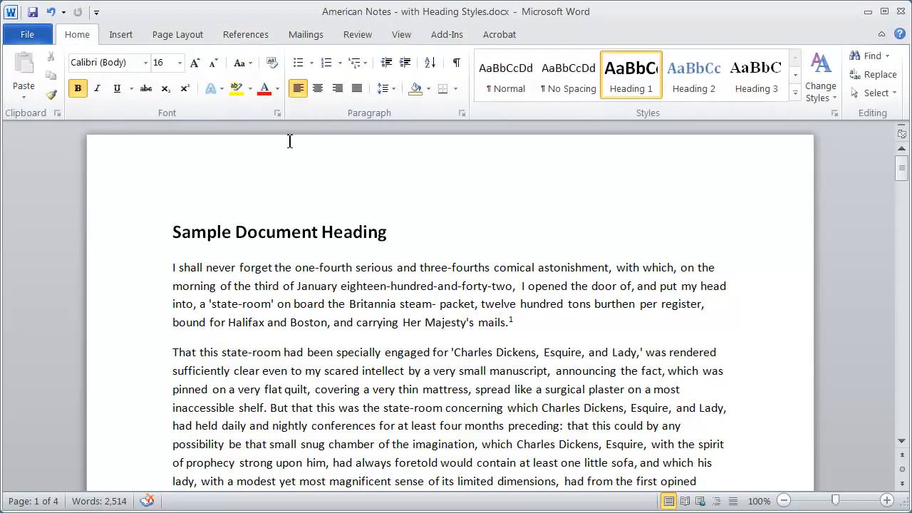
mouse_move(280, 125)
left_click(232, 37)
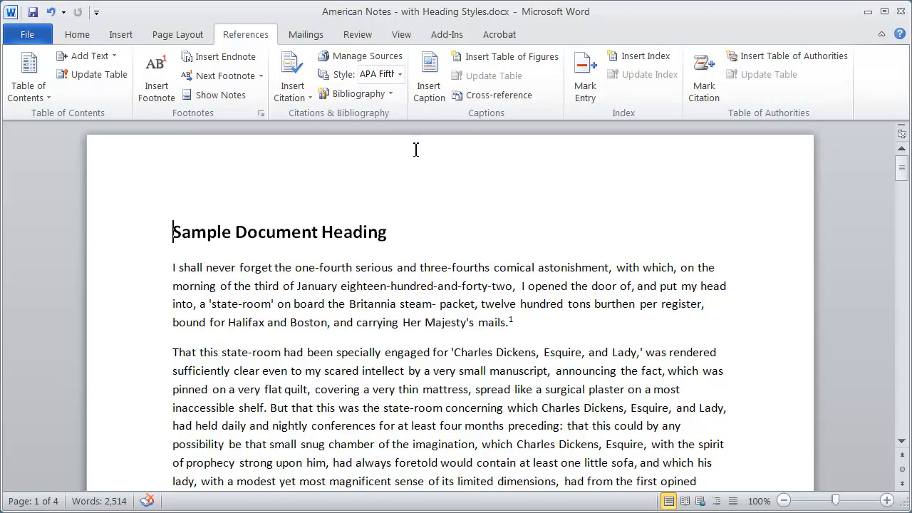
Review the location, number format and numbering options for footnotes and endnotes, discarding the settings without applying them.
left_click(569, 320)
left_click(260, 113)
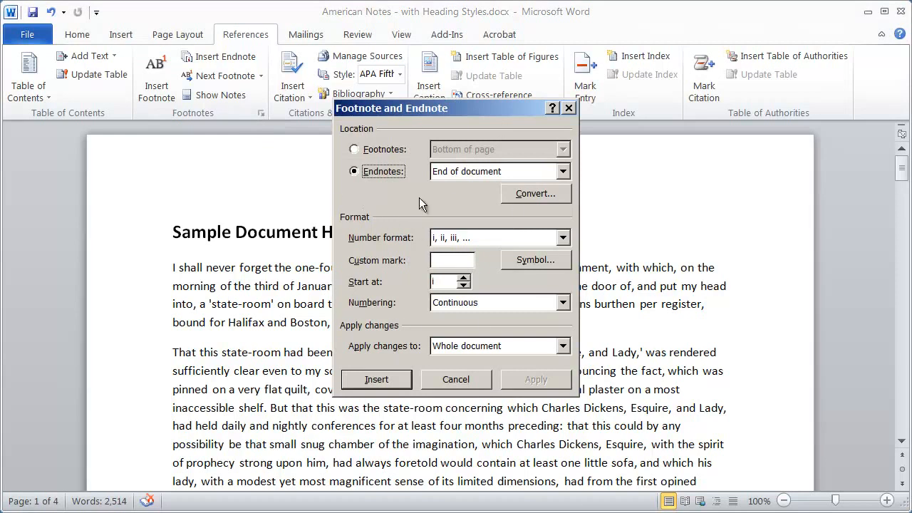
left_click(370, 151)
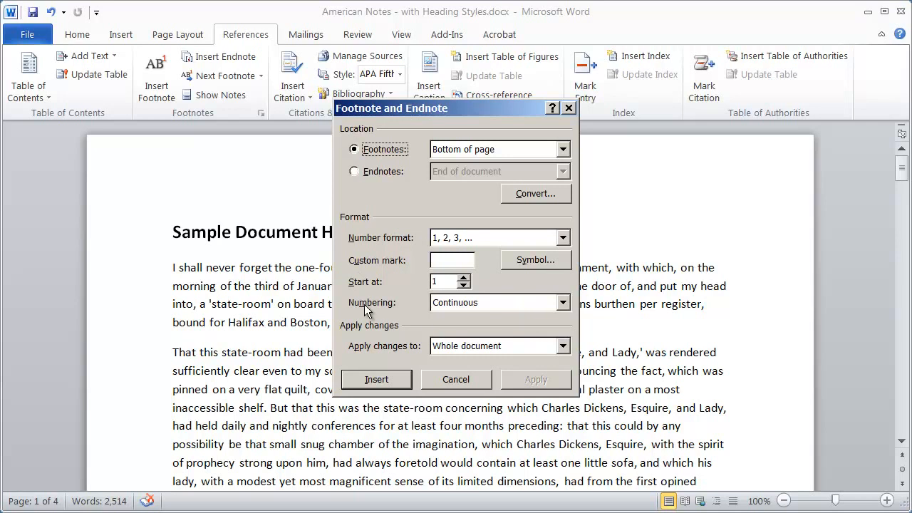
left_click(511, 302)
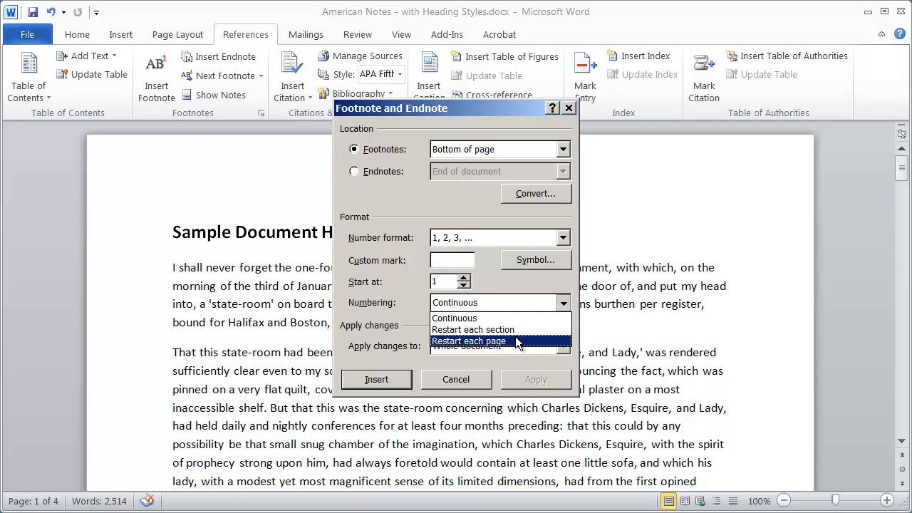
left_click(434, 202)
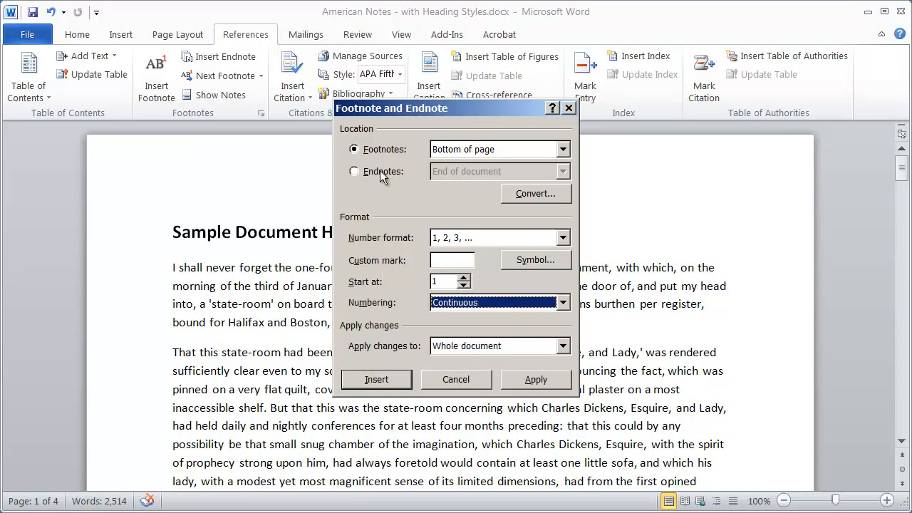
left_click(373, 171)
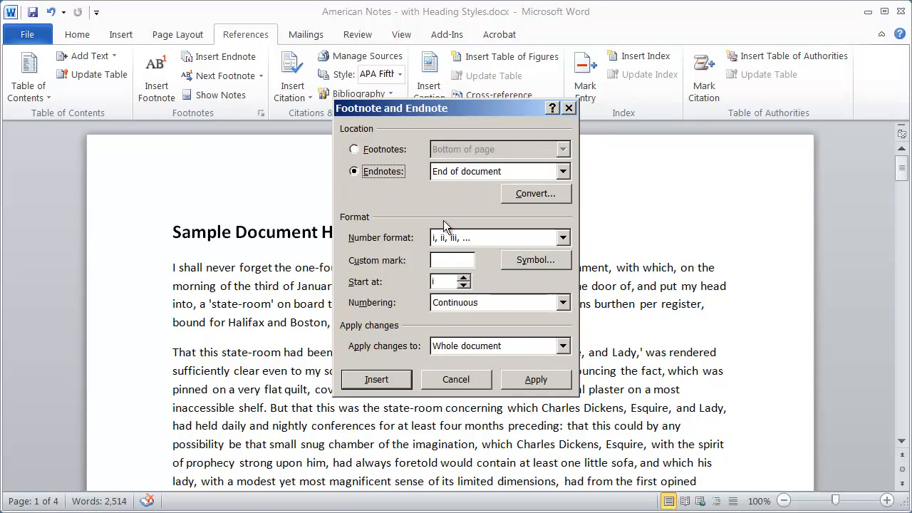
left_click(441, 379)
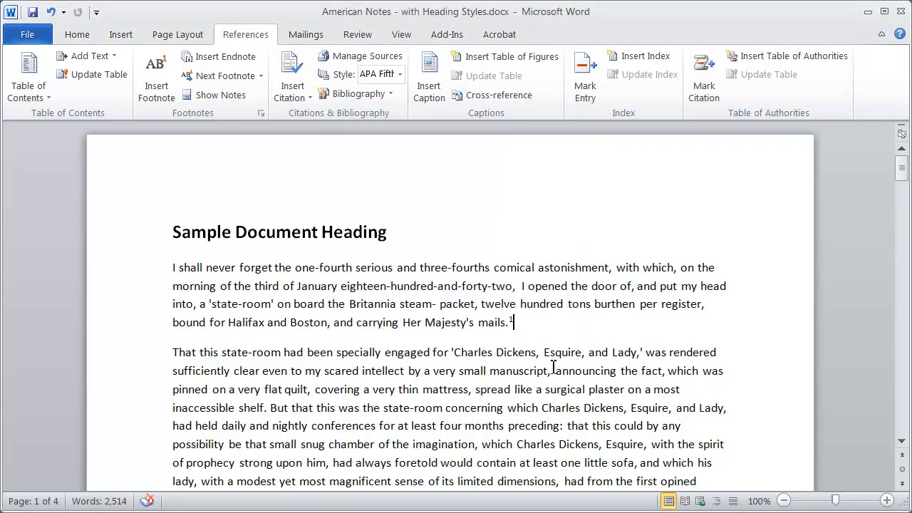
left_click(262, 114)
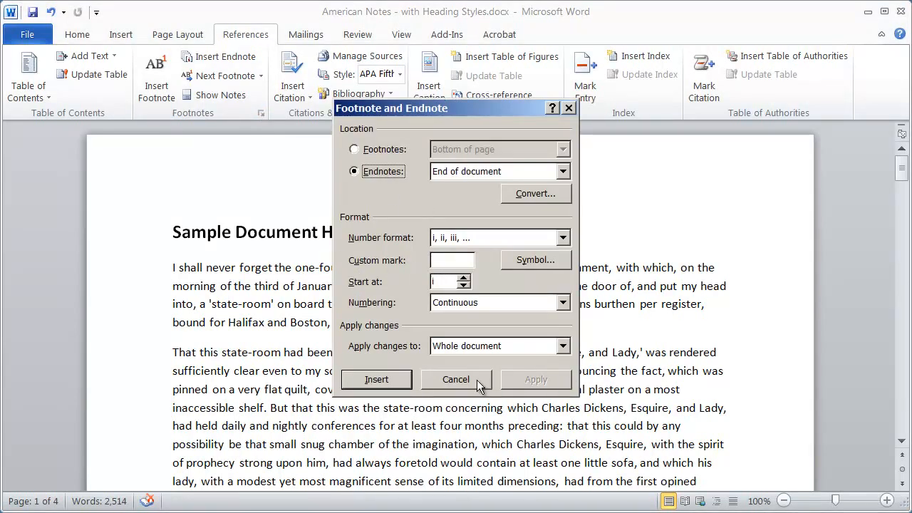
left_click(456, 379)
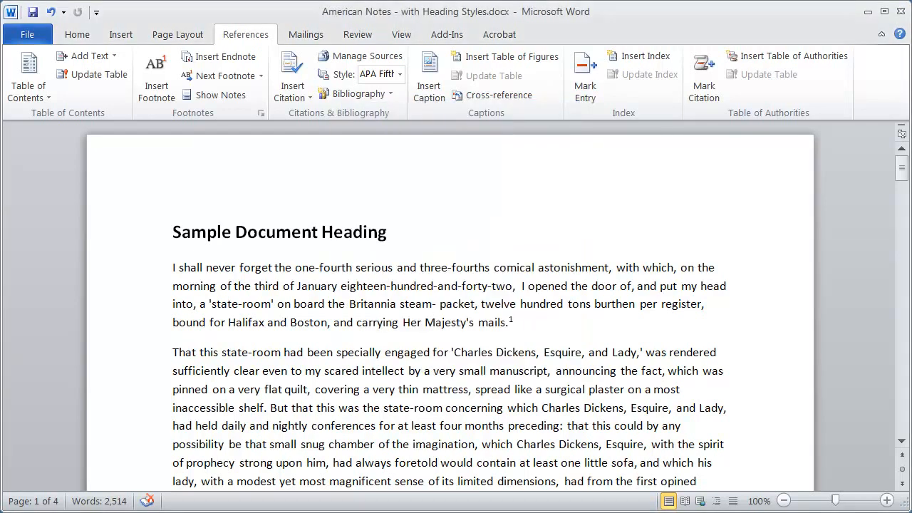